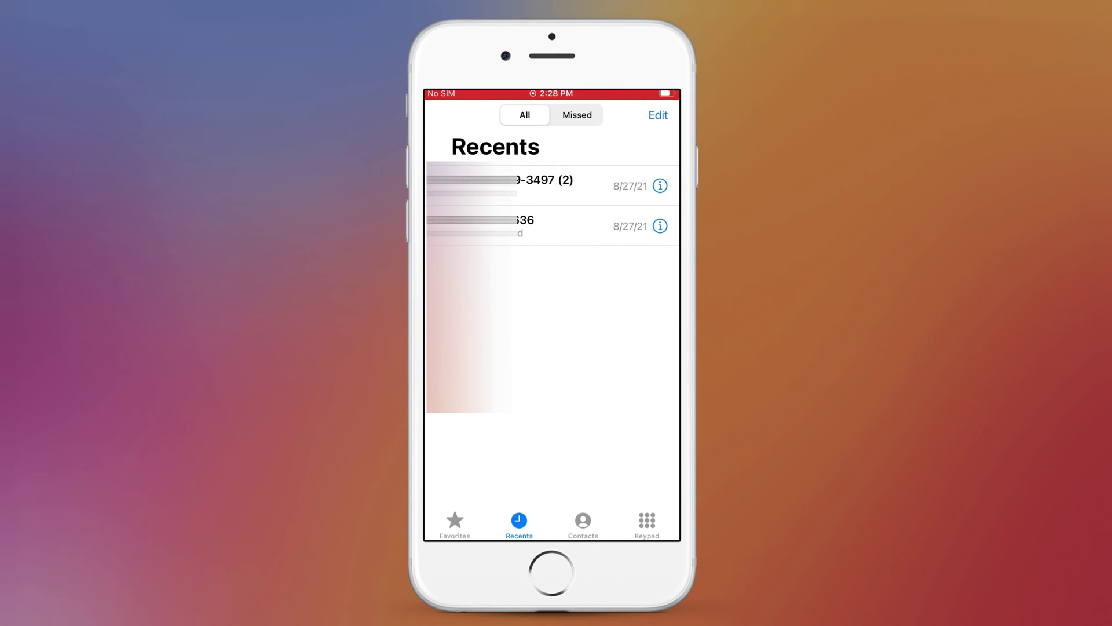
Step: Swipe-delete both remaining calls so the Recents list shows No Recents
{"action": "left_click_drag", "start_coordinate": [608, 185], "coordinate": [539, 185]}
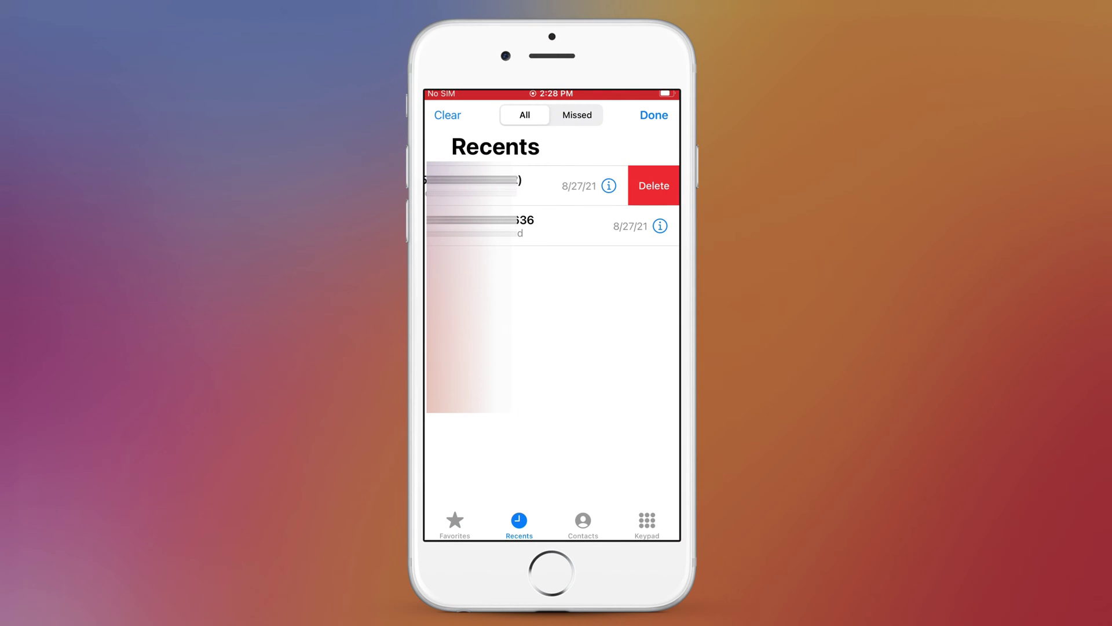
{"action": "left_click", "coordinate": [654, 185]}
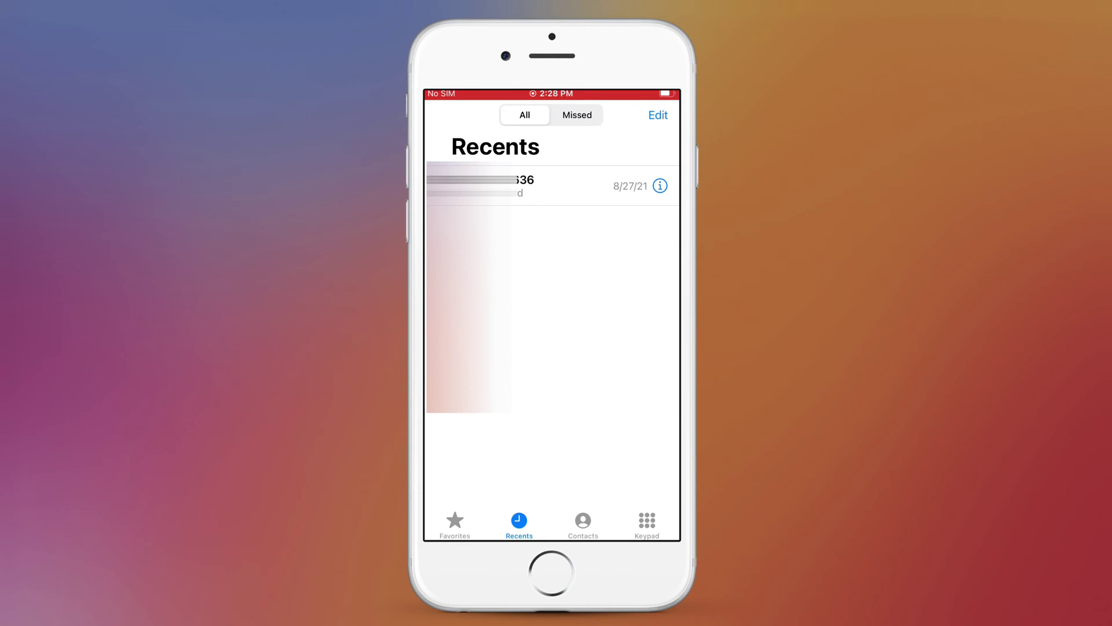
{"action": "left_click_drag", "start_coordinate": [609, 185], "coordinate": [538, 186]}
{"action": "left_click", "coordinate": [654, 186]}
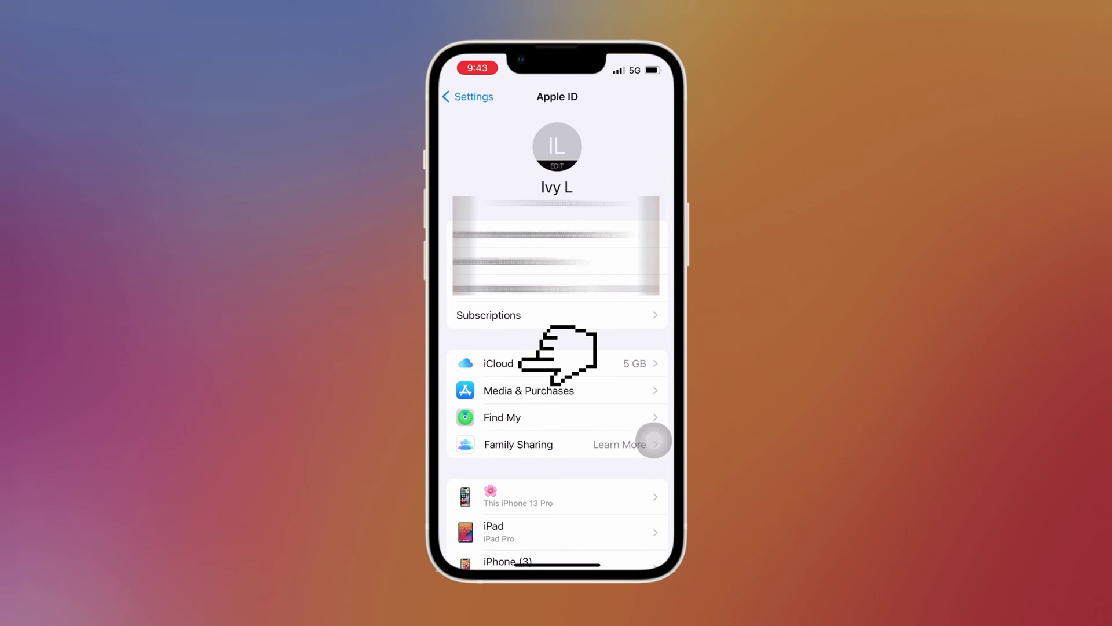
Step: Navigate from Apple ID into iCloud and then the iCloud Backup page
{"action": "left_click", "coordinate": [499, 364]}
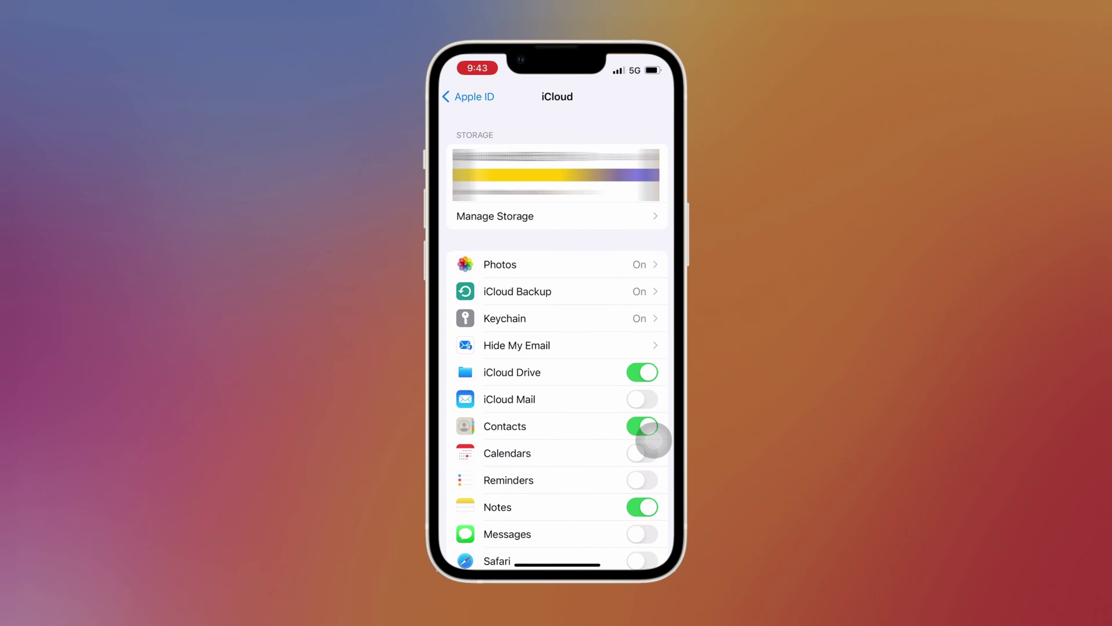
{"action": "left_click", "coordinate": [518, 291]}
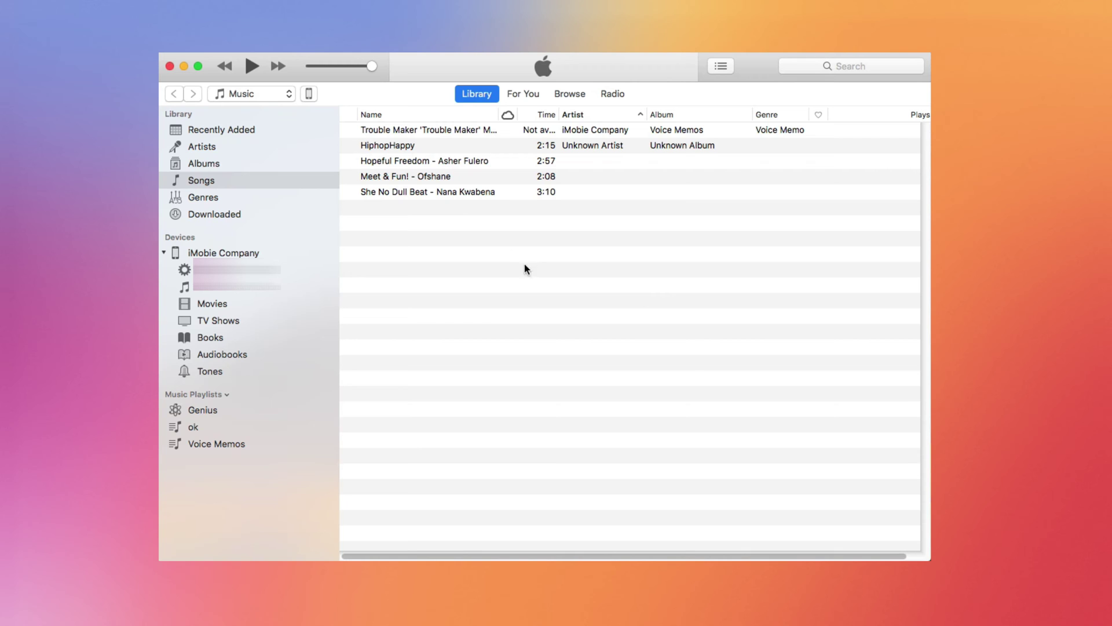
Step: Back up the connected iPhone to this computer from its summary page
{"action": "left_click", "coordinate": [309, 95]}
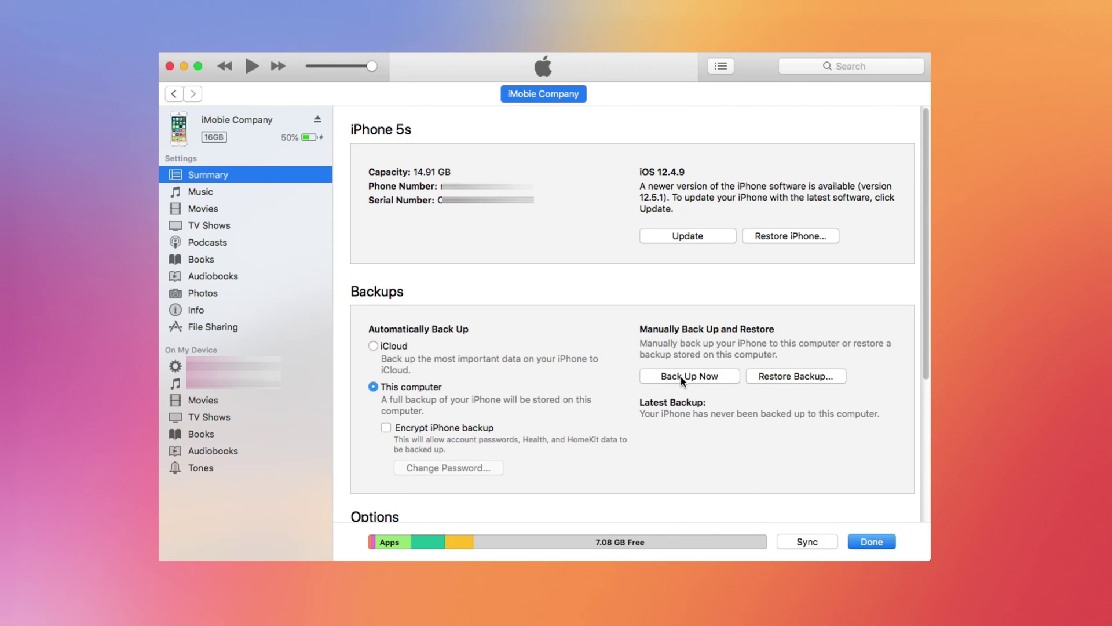
{"action": "left_click", "coordinate": [683, 380]}
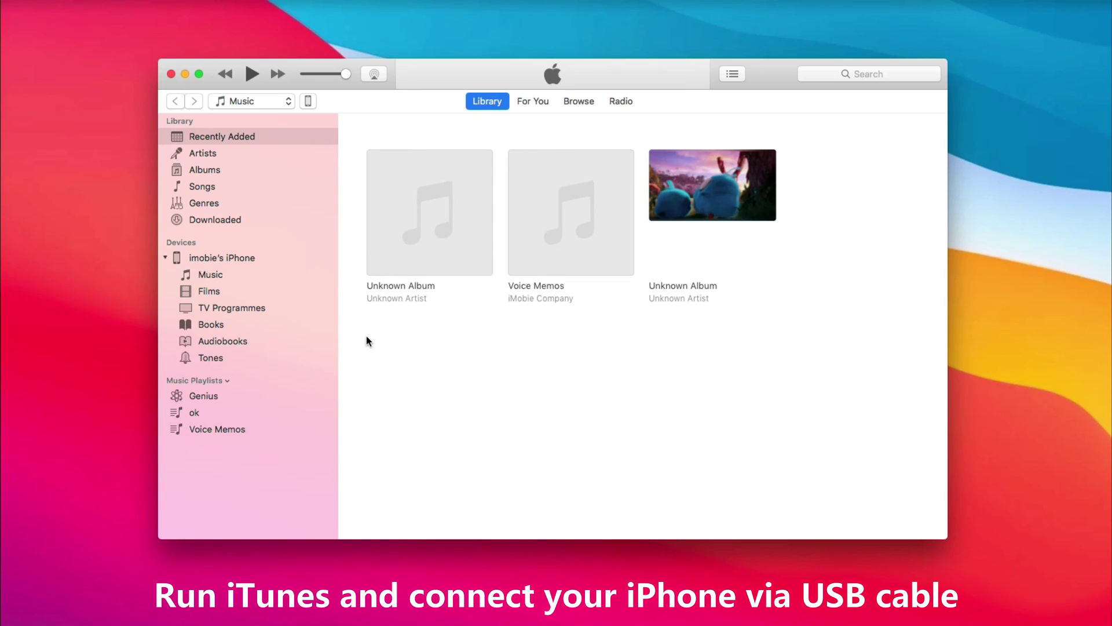
Step: Start Restore Backup and pick imobie's iPhone from the available backups list
{"action": "left_click", "coordinate": [308, 103]}
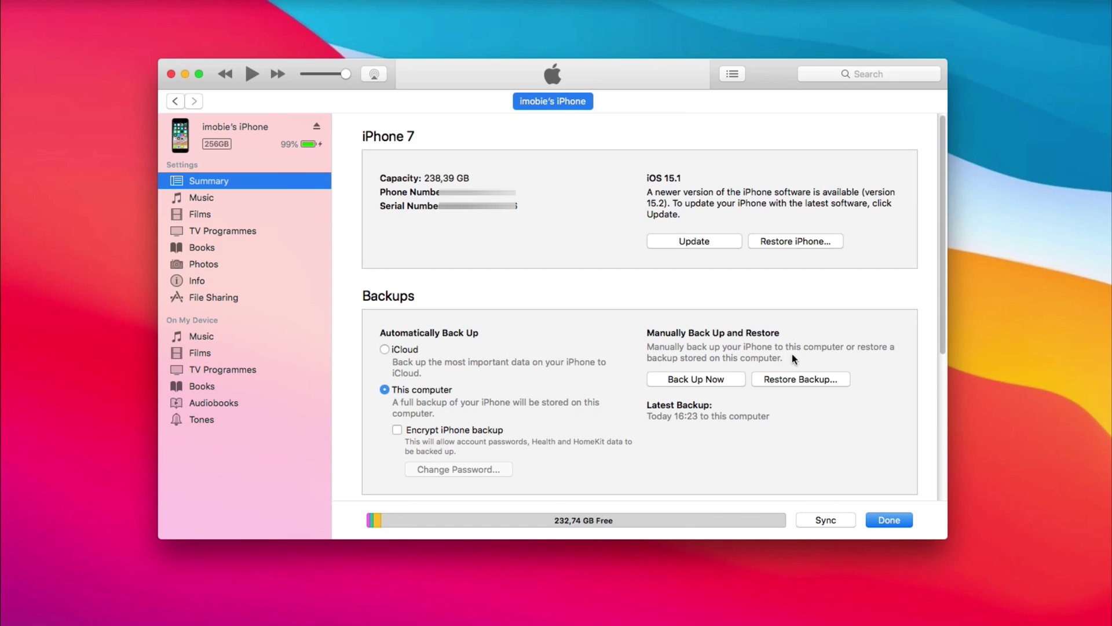
{"action": "left_click", "coordinate": [809, 380]}
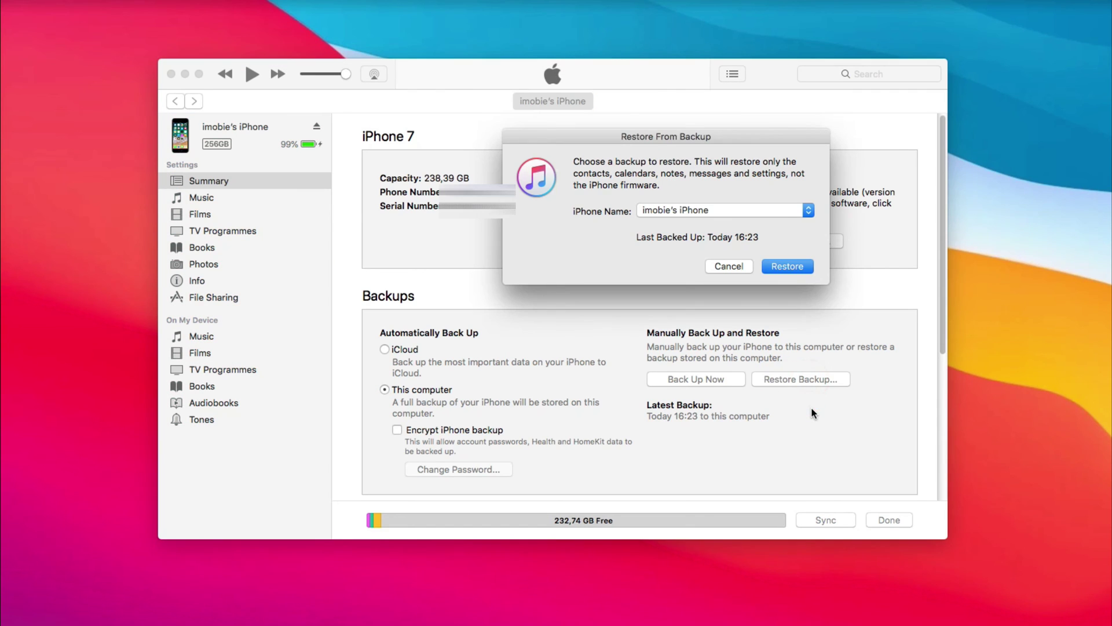
{"action": "left_click", "coordinate": [806, 212]}
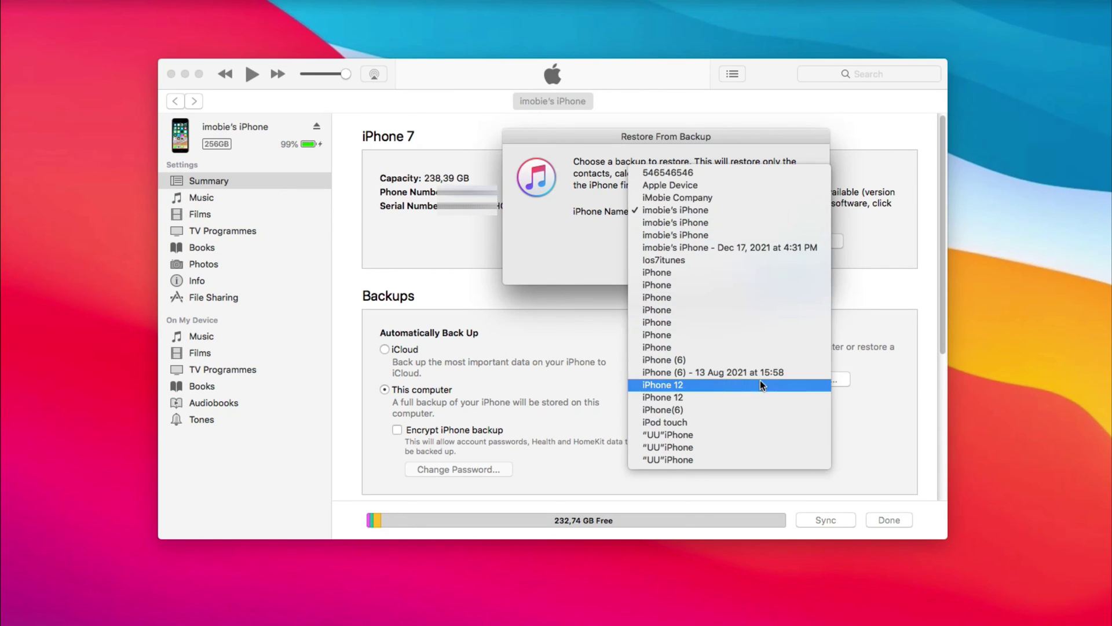
{"action": "left_click", "coordinate": [685, 209]}
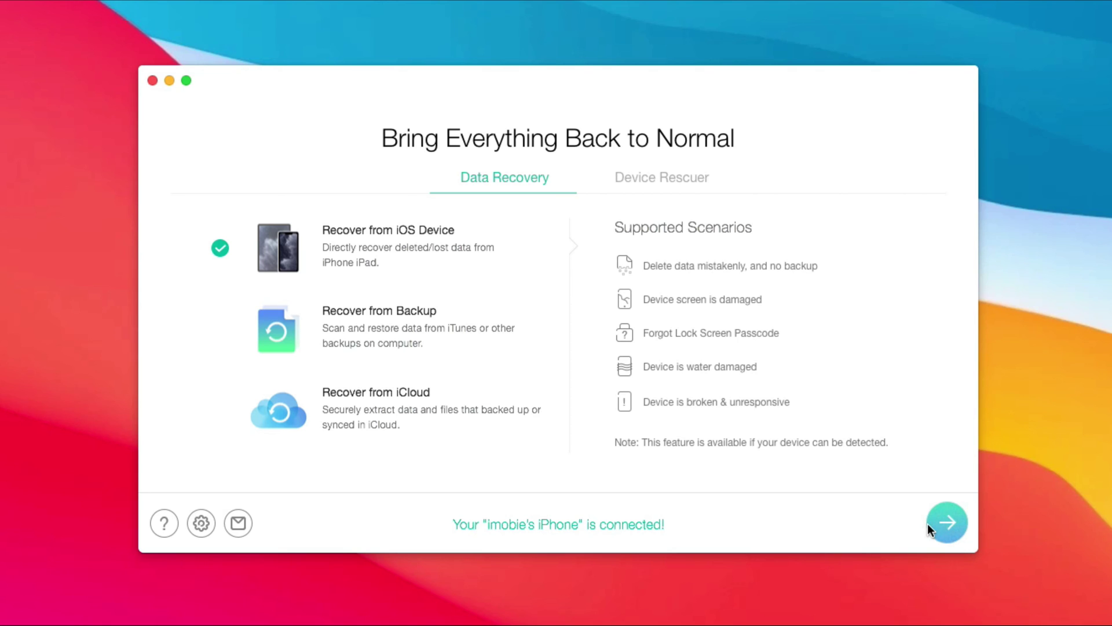
Step: Launch Recover from iOS Device with only Call History selected and begin analyzing
{"action": "left_click", "coordinate": [933, 525]}
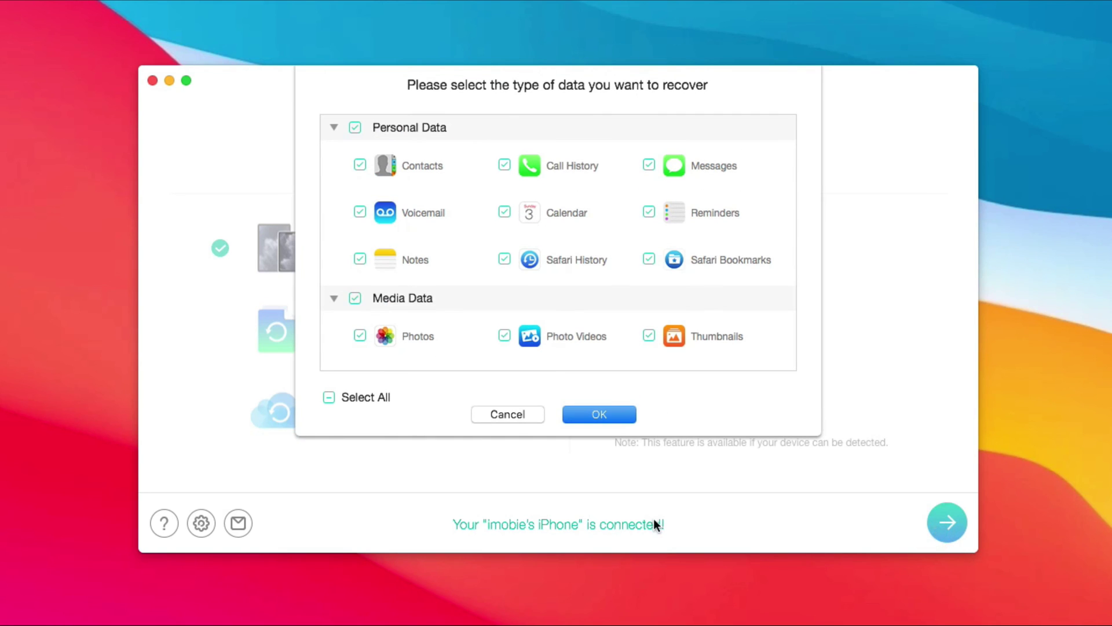
{"action": "left_click", "coordinate": [329, 397]}
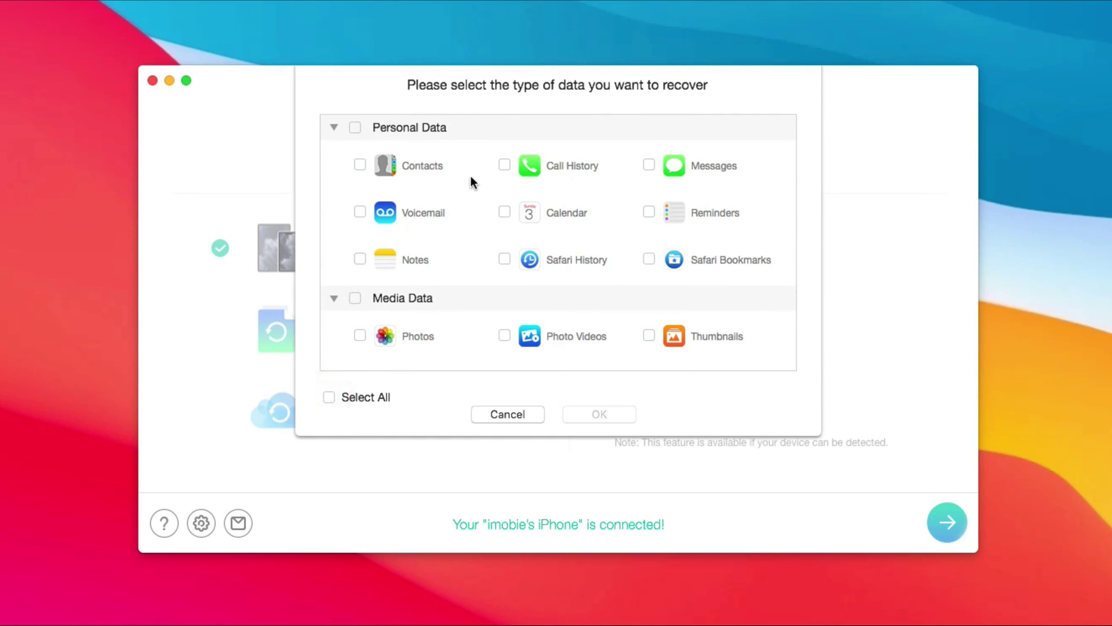
{"action": "left_click", "coordinate": [503, 166]}
{"action": "left_click", "coordinate": [593, 410]}
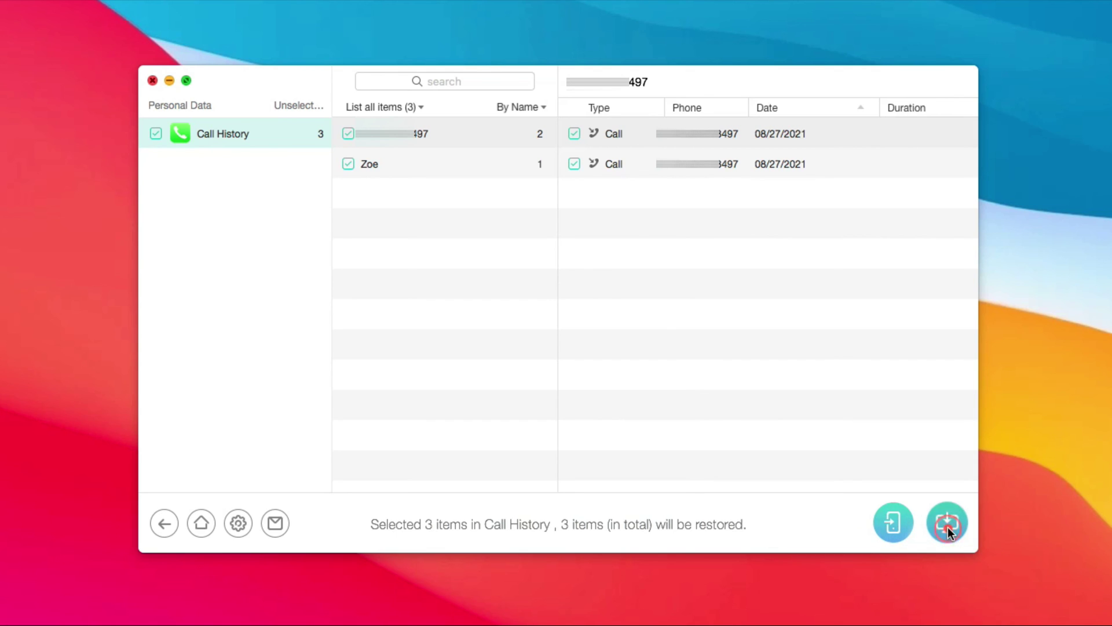
Step: Recover the 3 selected Call History items to the computer
{"action": "left_click", "coordinate": [948, 525]}
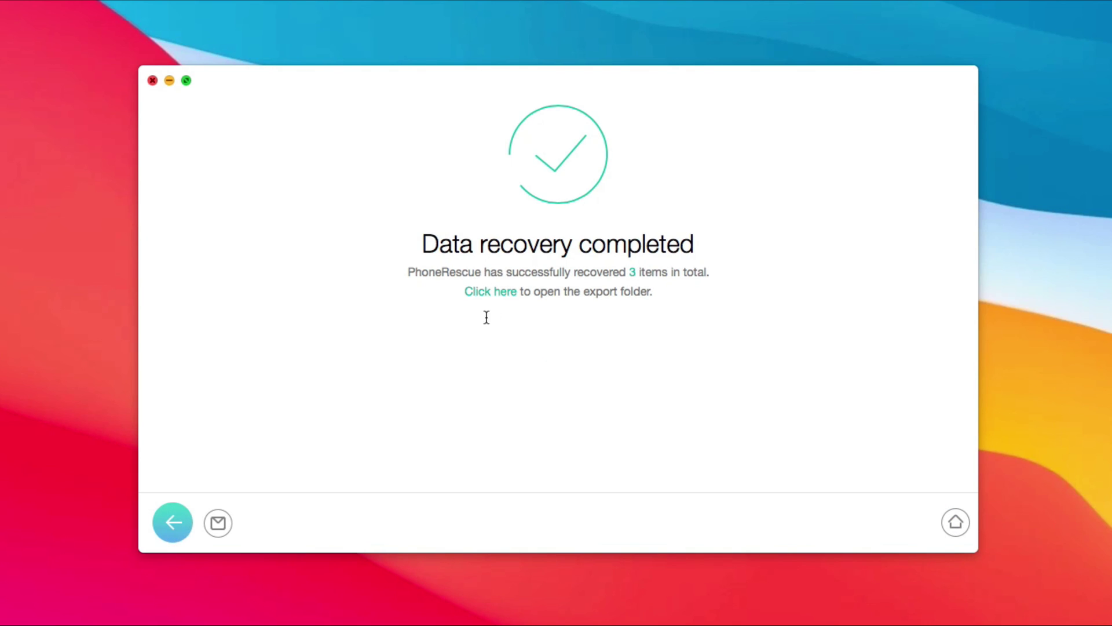
Step: From the export folder, enter Call History and launch the first .html record in the browser
{"action": "left_click", "coordinate": [504, 292]}
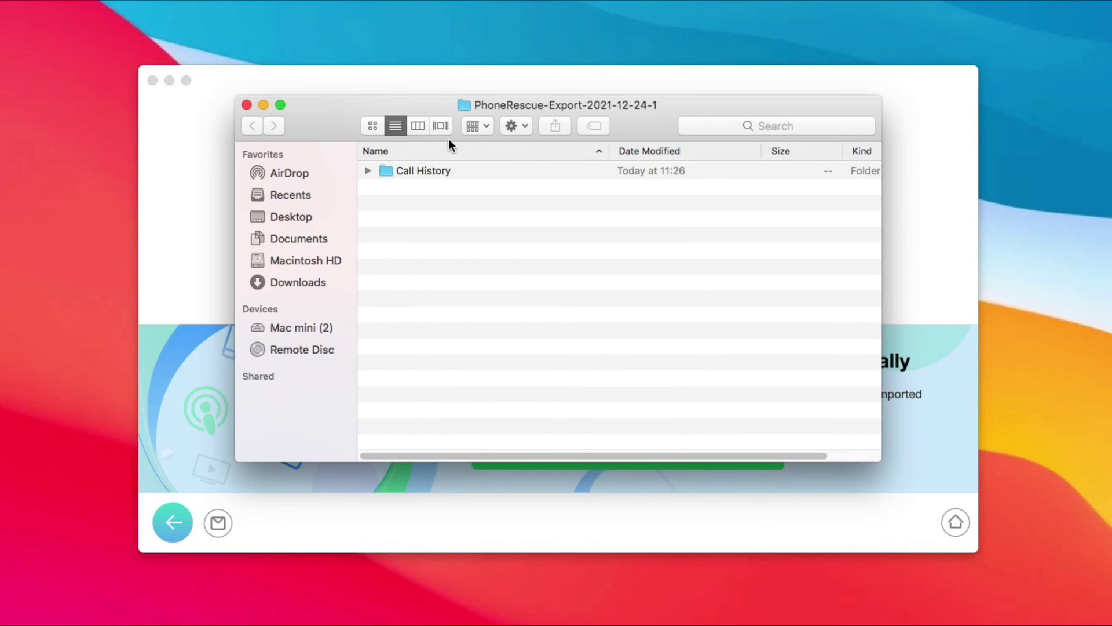
{"action": "double_click", "coordinate": [425, 172]}
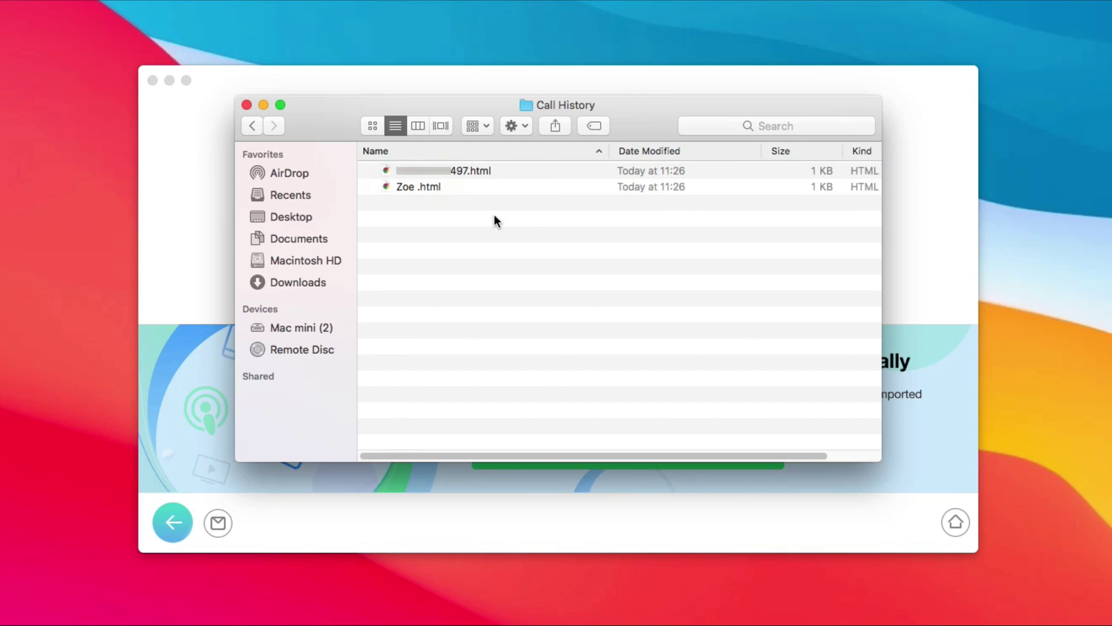
{"action": "double_click", "coordinate": [471, 171]}
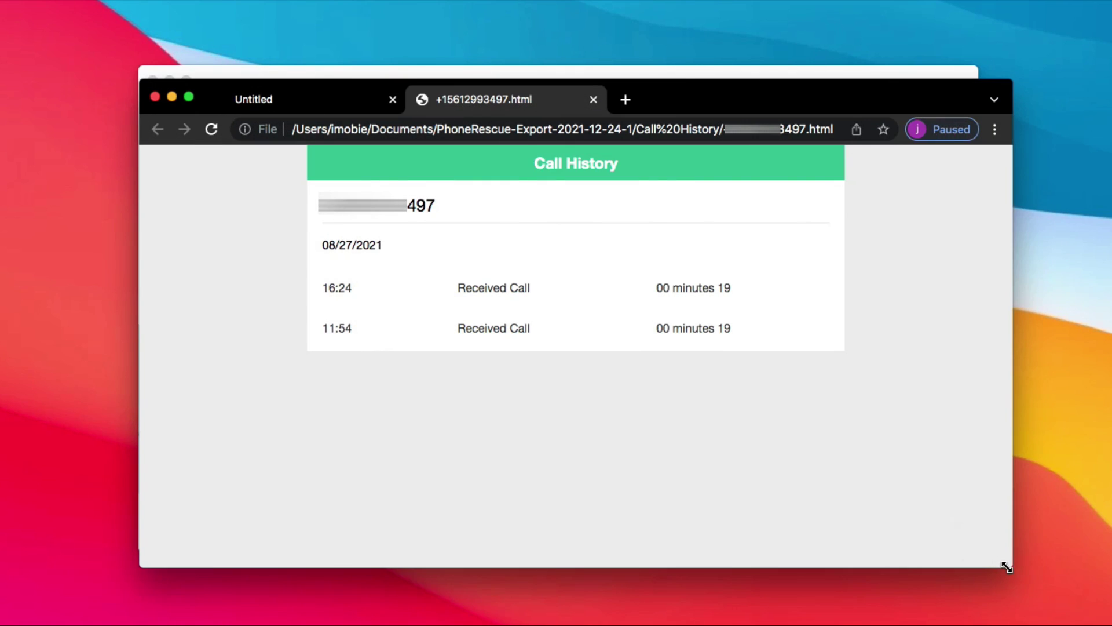